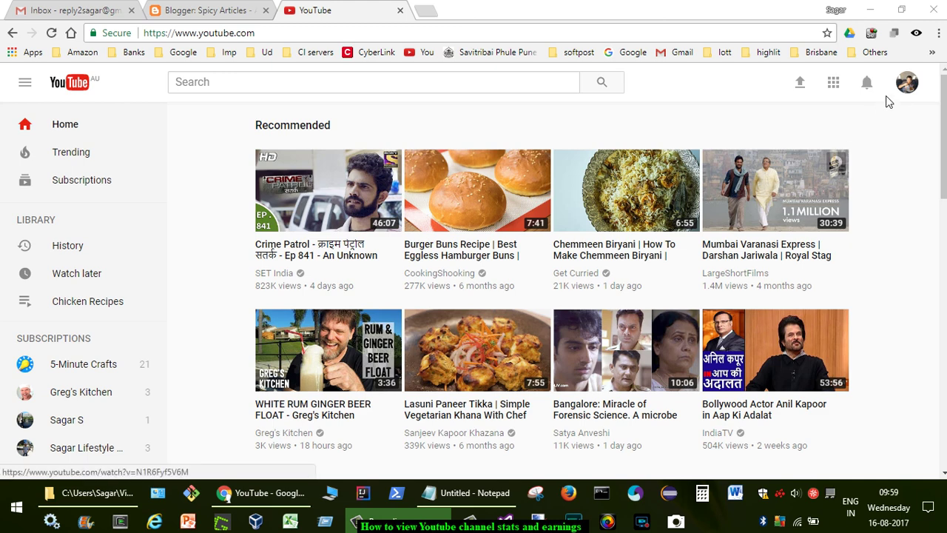
Open the channel's Creator Studio dashboard and check its total views and the analytics period
left_click(909, 86)
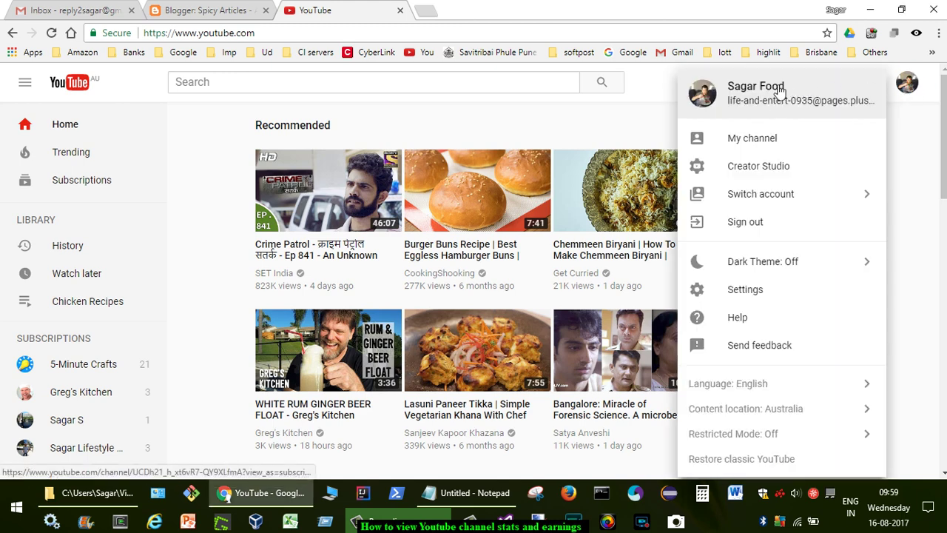
left_click(770, 167)
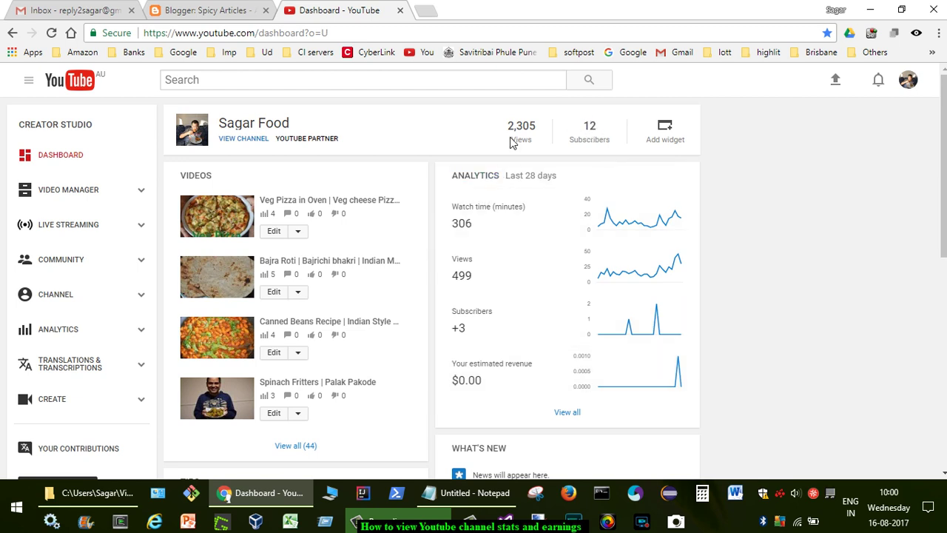
left_click_drag(509, 126, 564, 132)
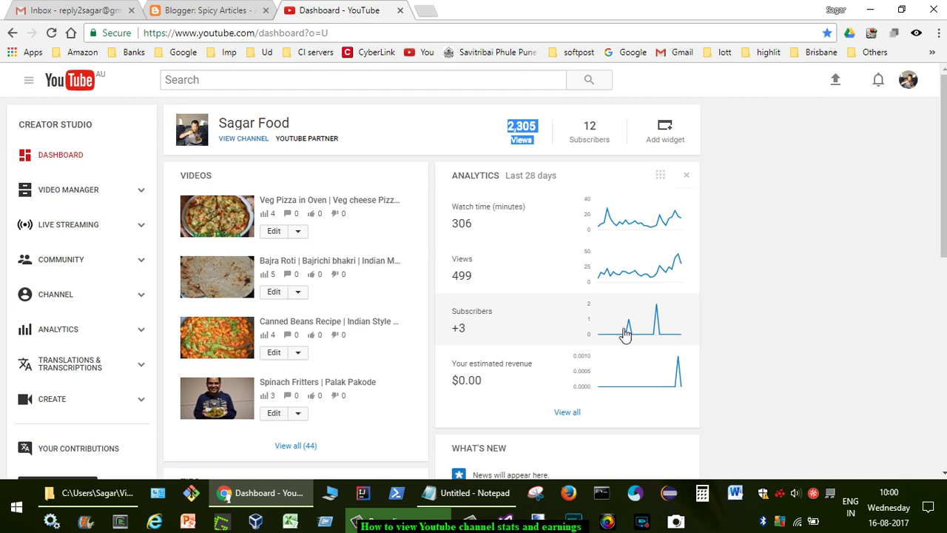
left_click_drag(506, 175, 587, 182)
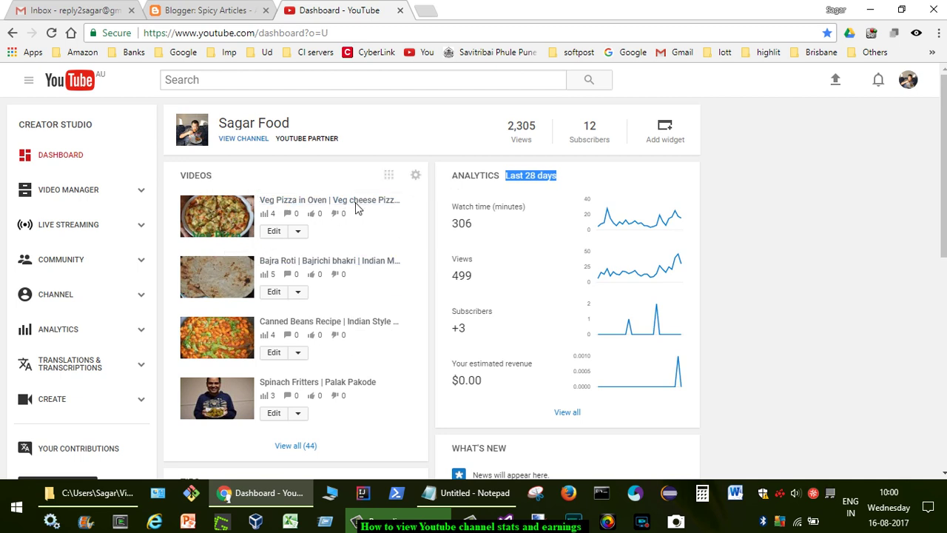
Check the Videos widget's settings without saving changes, and look over the dashboard's tips, comments and news sections
left_click(415, 175)
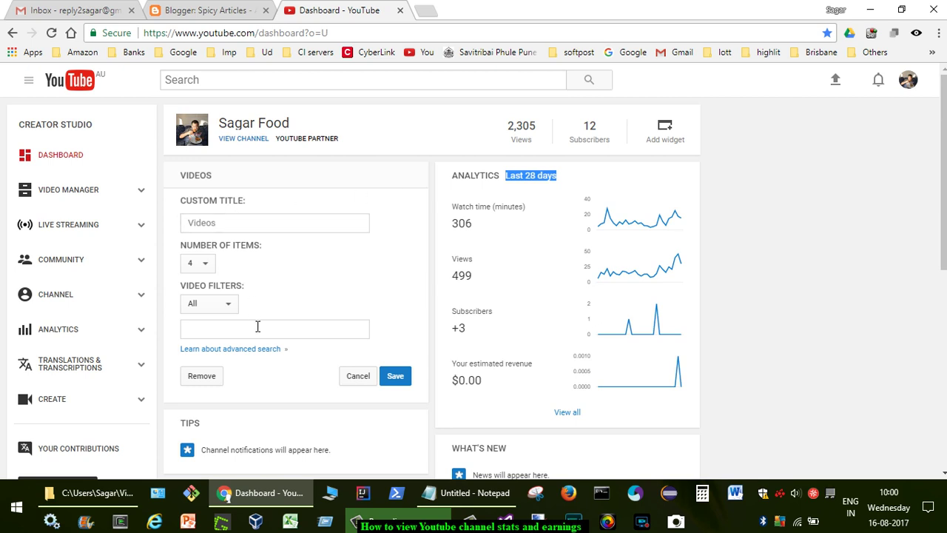
left_click(351, 379)
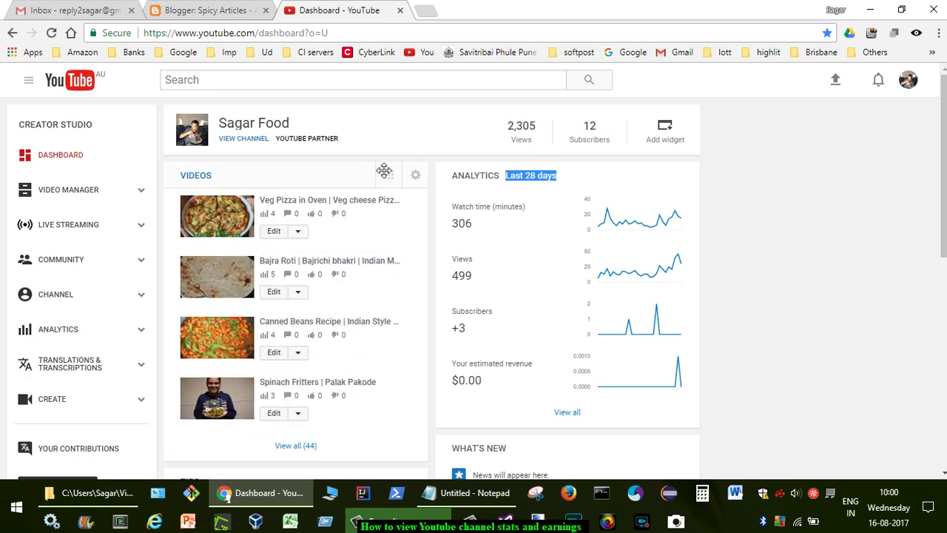
scroll(744, 363, "down", 3)
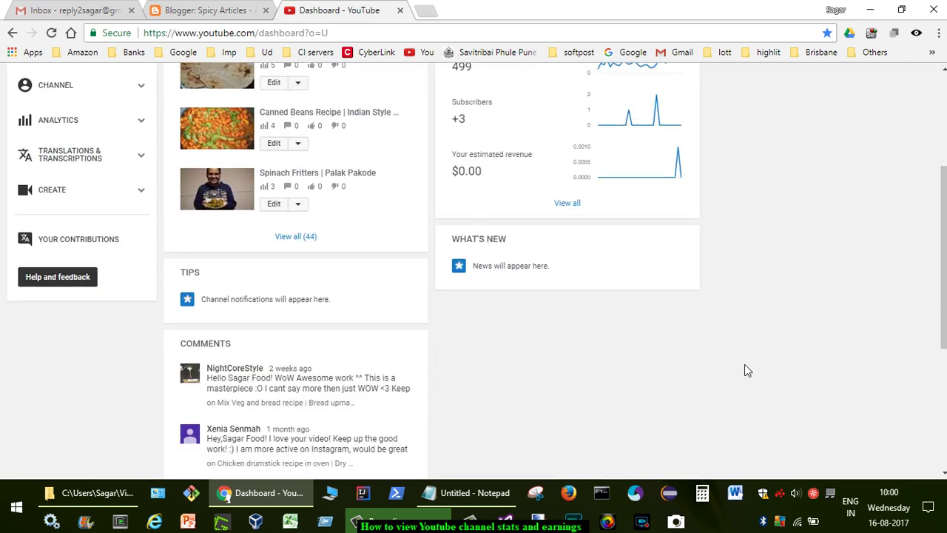
scroll(744, 369, "up", 3)
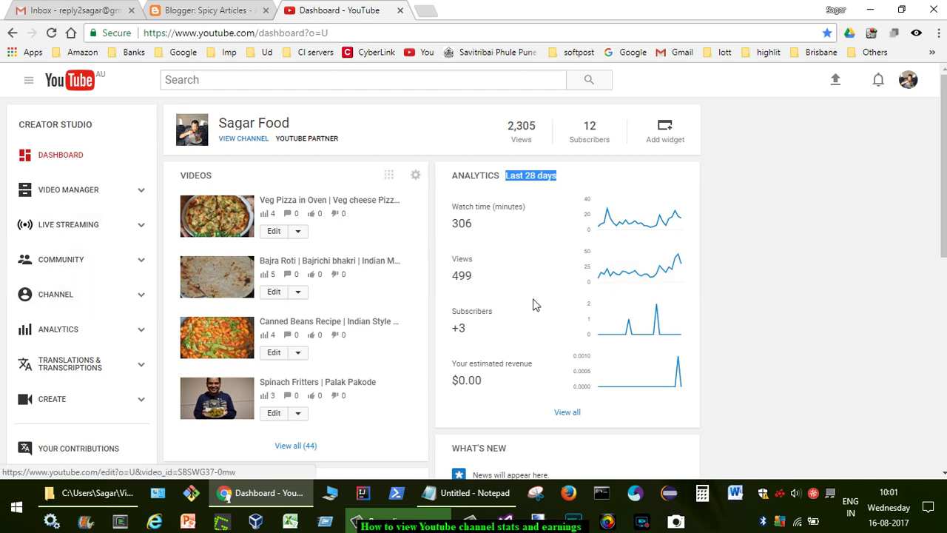
Open the detailed report from the dashboard's Views metric and examine the watch time totals and daily chart
left_click(619, 266)
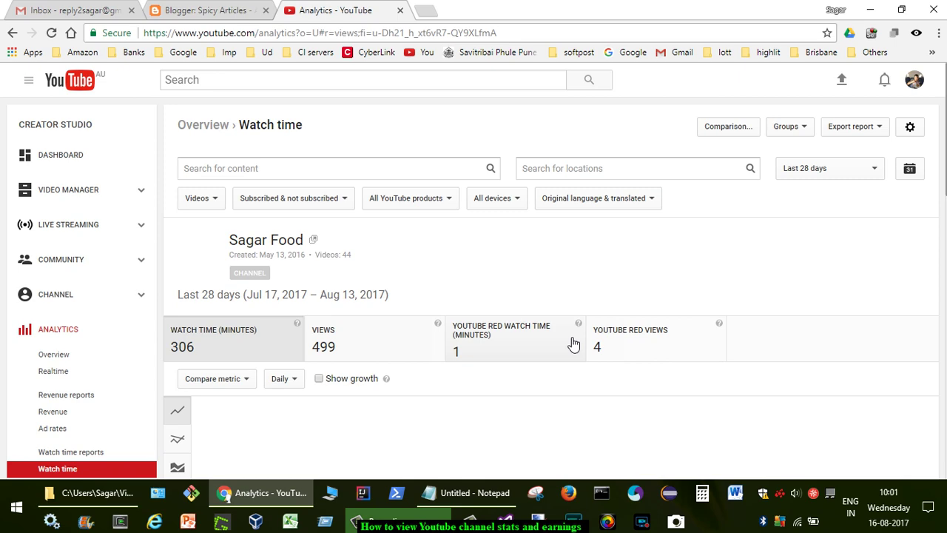
mouse_move(573, 344)
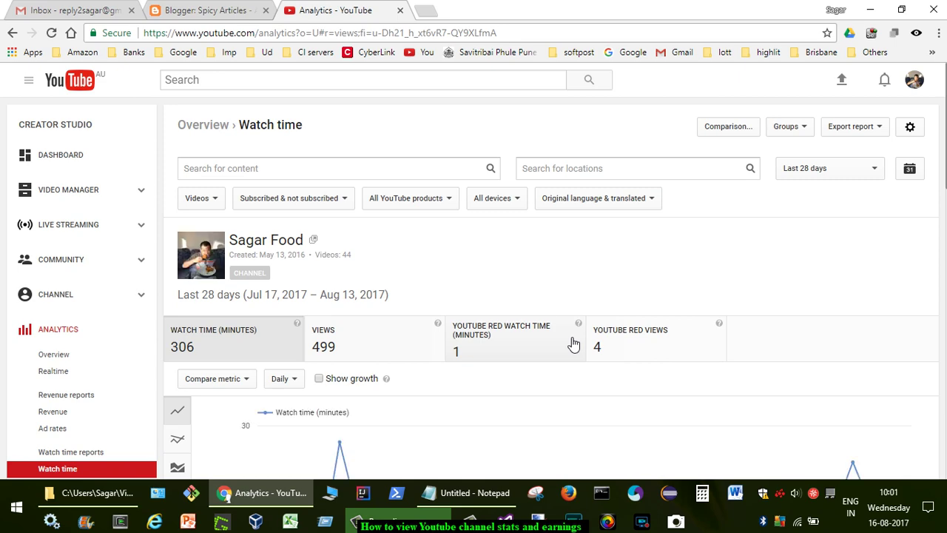
scroll(573, 344, "down", 4)
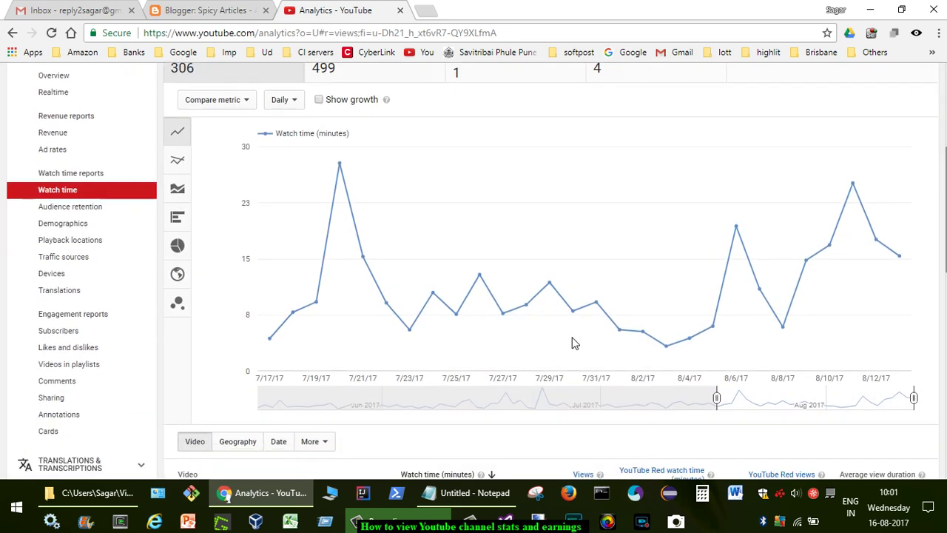
mouse_move(806, 268)
scroll(579, 338, "up", 3)
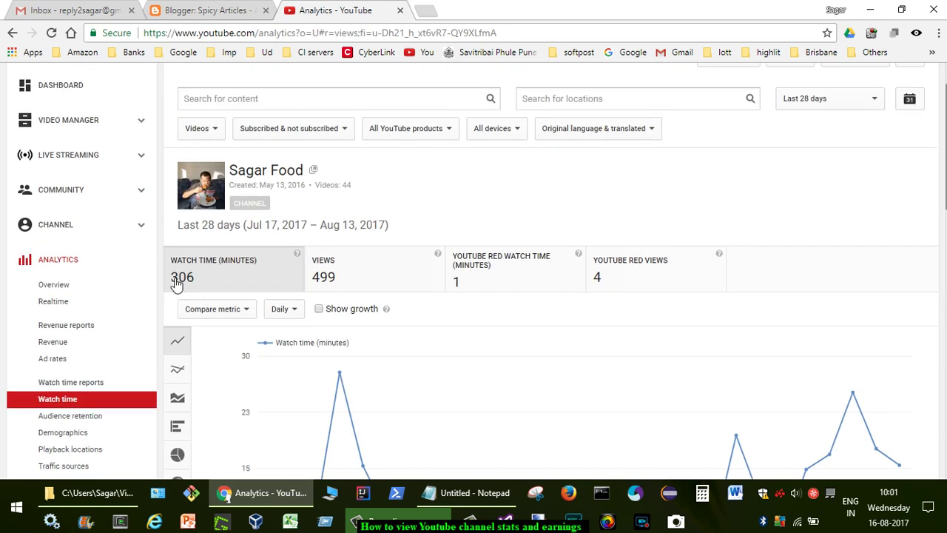
mouse_move(256, 284)
Examine the per-video table of watch time, views, YouTube Red figures and average view duration below the chart
scroll(485, 400, "down", 3)
scroll(478, 406, "down", 2)
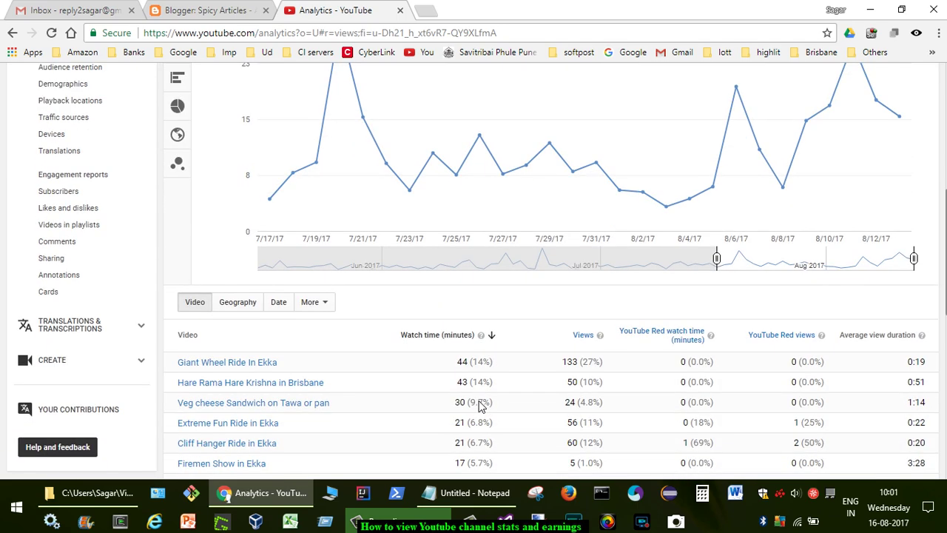
scroll(479, 400, "down", 1)
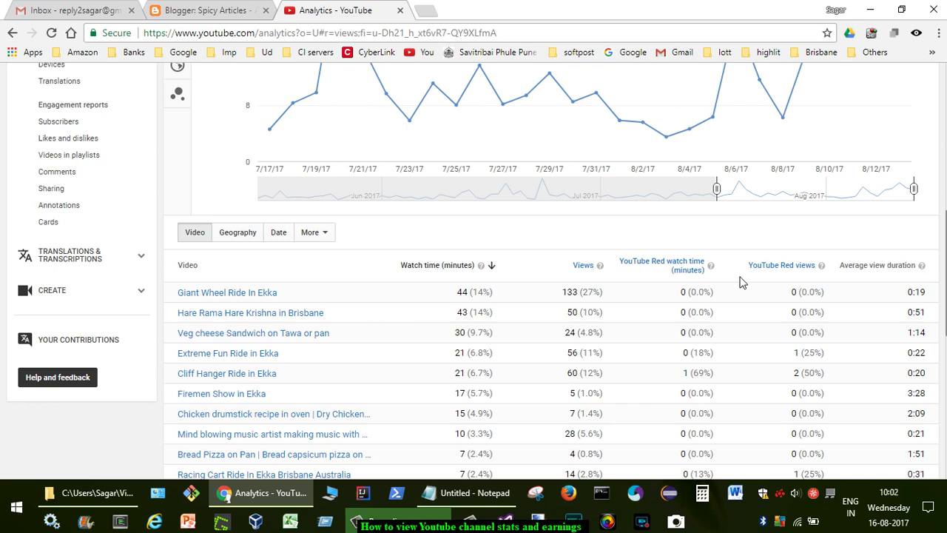
scroll(518, 348, "down", 2)
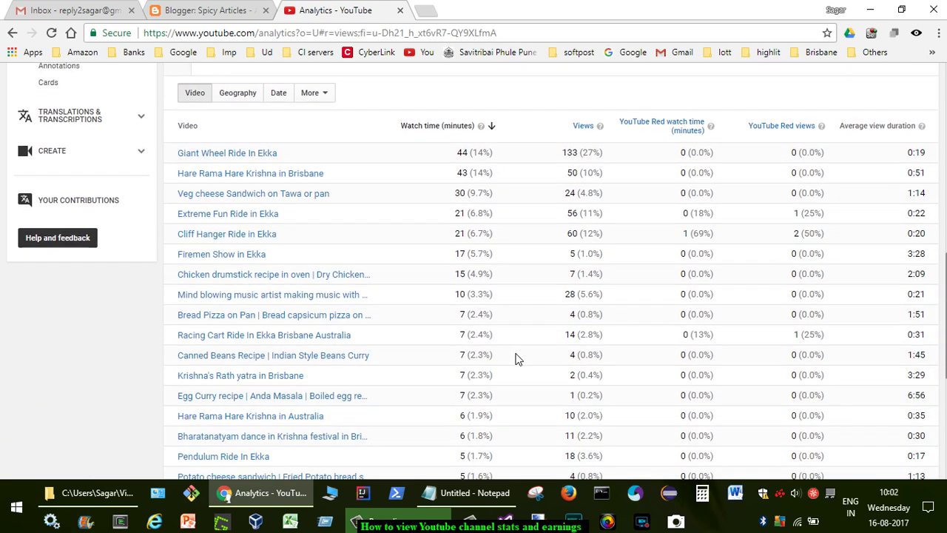
scroll(515, 360, "up", 1)
scroll(515, 360, "up", 1)
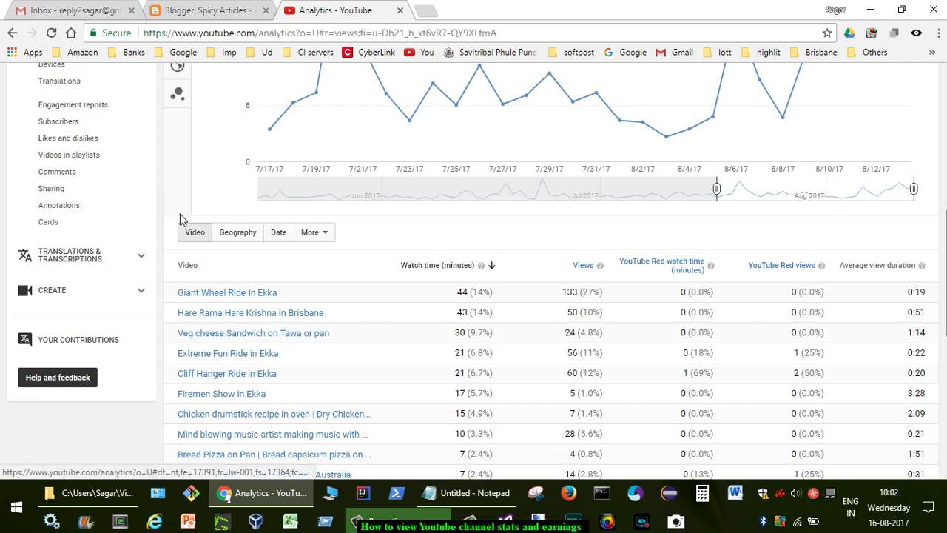
Break down the watch time report by geography and check which additional breakdowns are offered
left_click(235, 233)
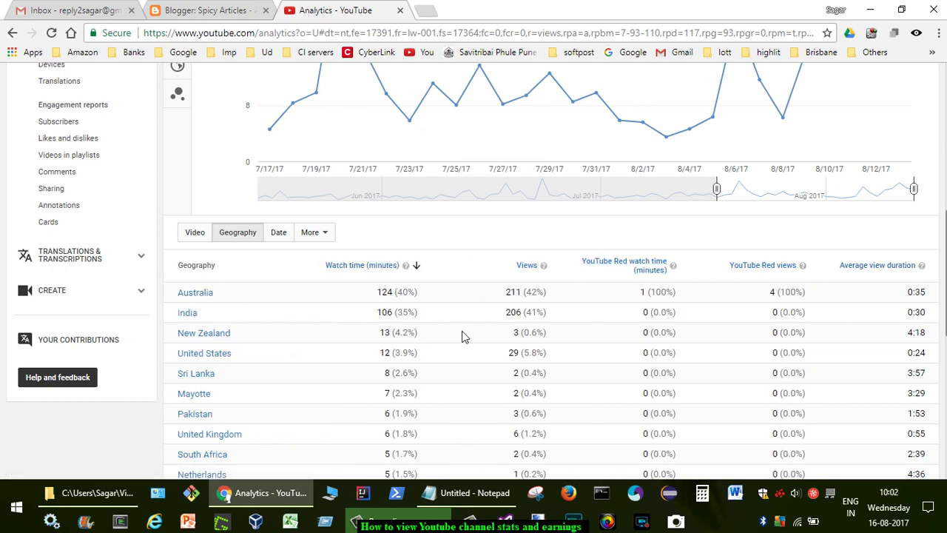
mouse_move(658, 358)
left_click(319, 235)
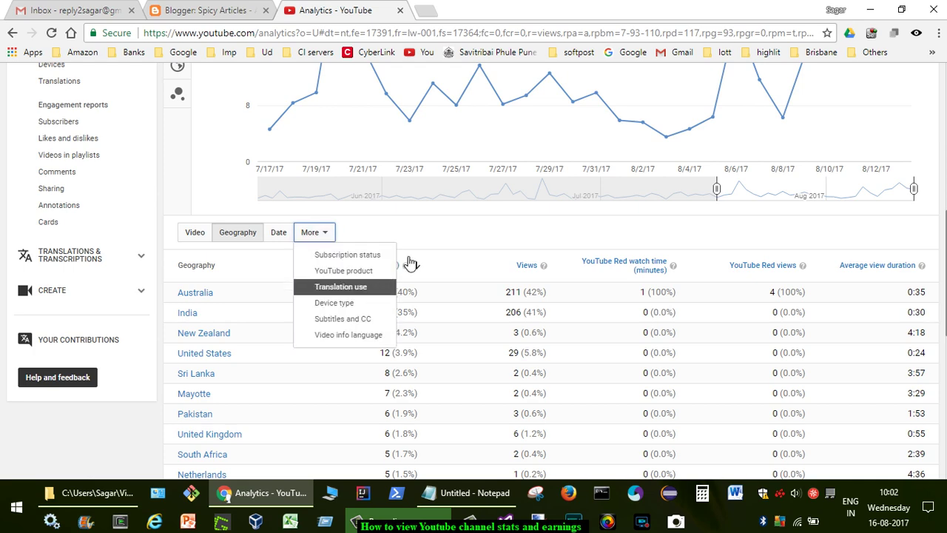
left_click(549, 212)
Check the watch time report's device and YouTube product filter options without changing either filter
scroll(549, 213, "up", 5)
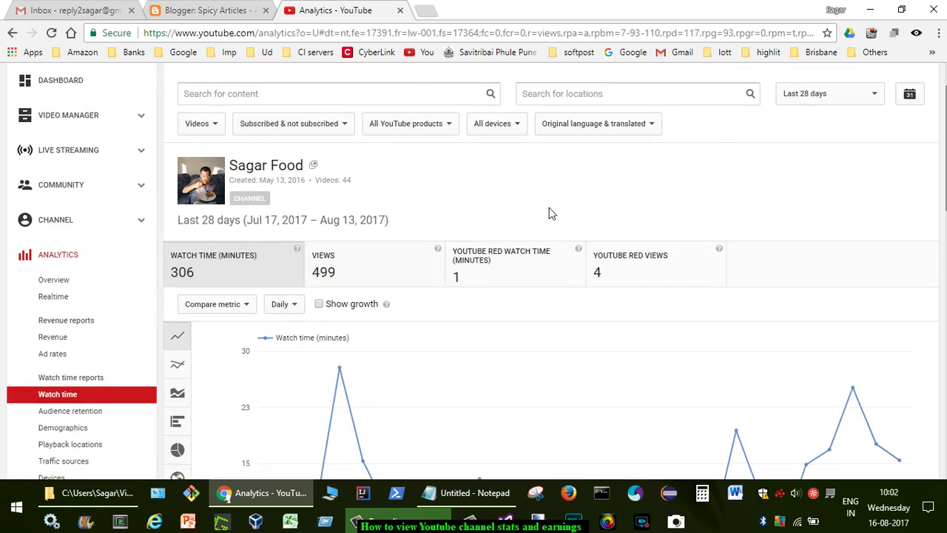
scroll(368, 216, "down", 3)
scroll(363, 217, "up", 3)
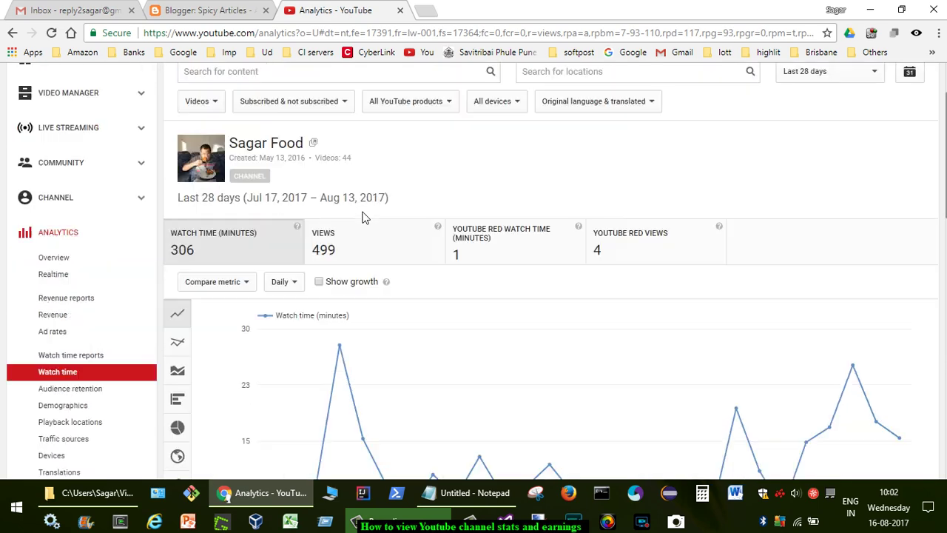
mouse_move(533, 353)
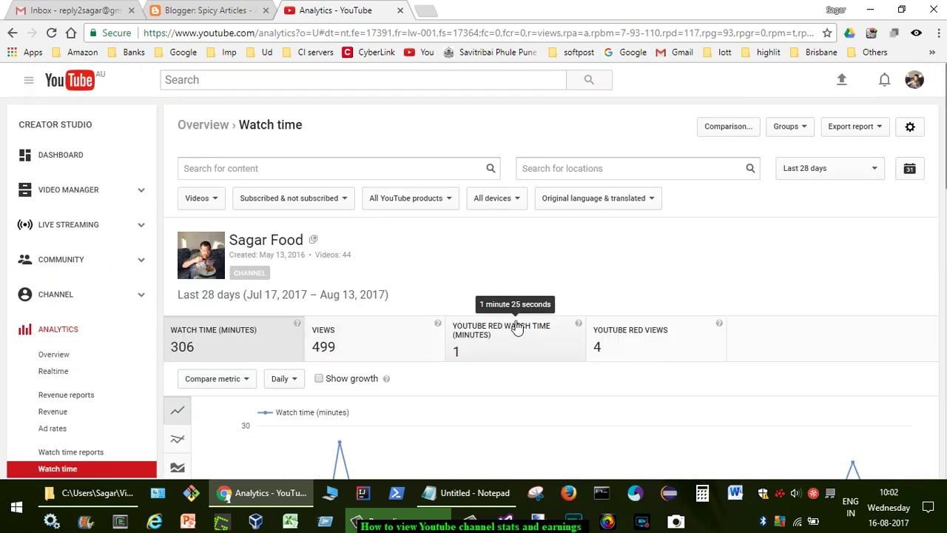
left_click(502, 201)
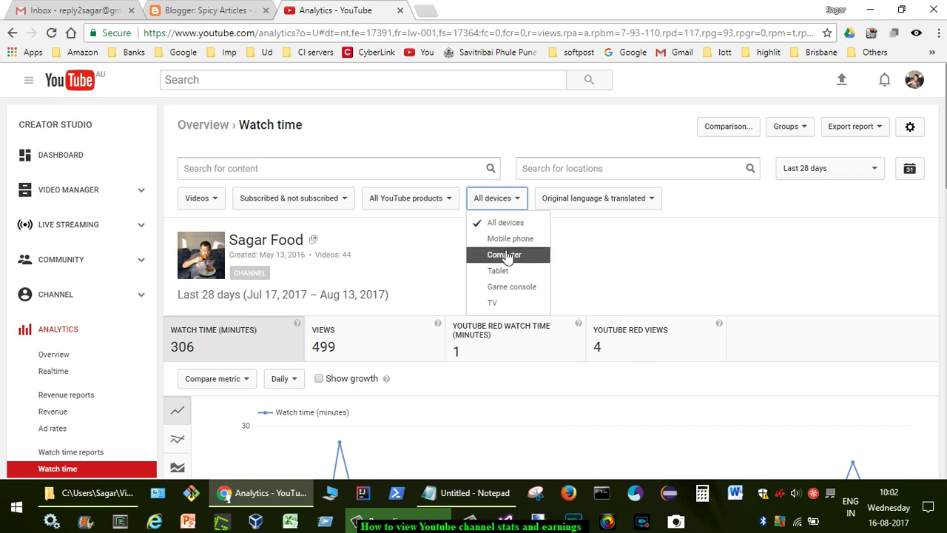
left_click(429, 199)
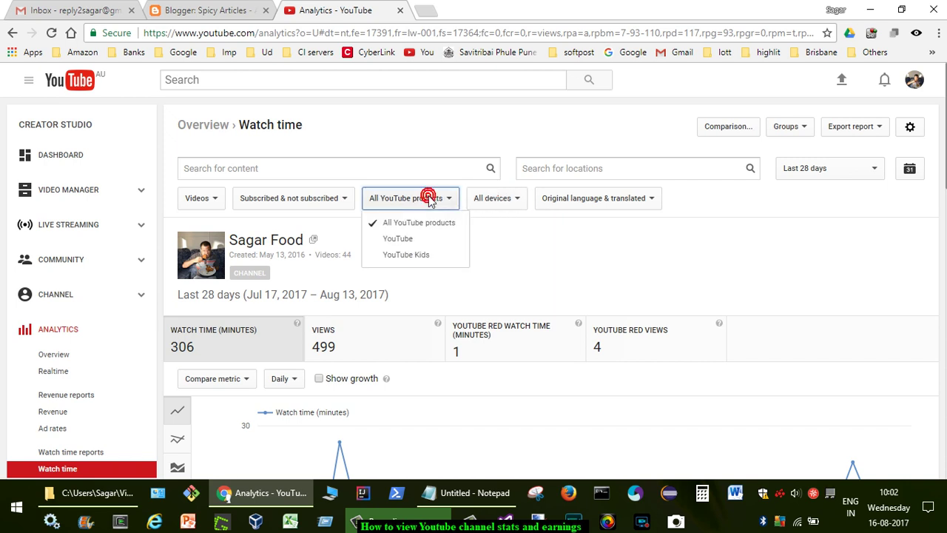
left_click(788, 228)
Set the watch time report's date range to Lifetime and review the totals and chart
left_click(879, 171)
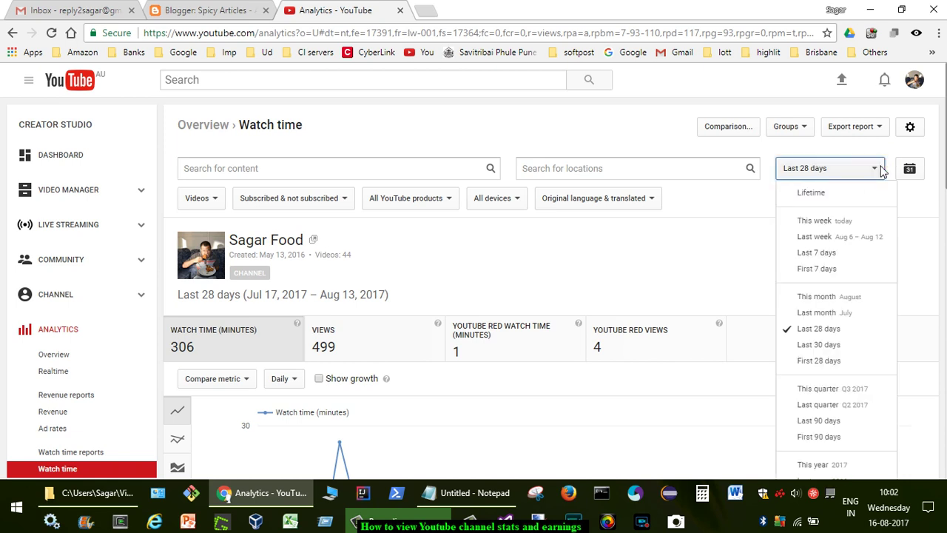
left_click(834, 197)
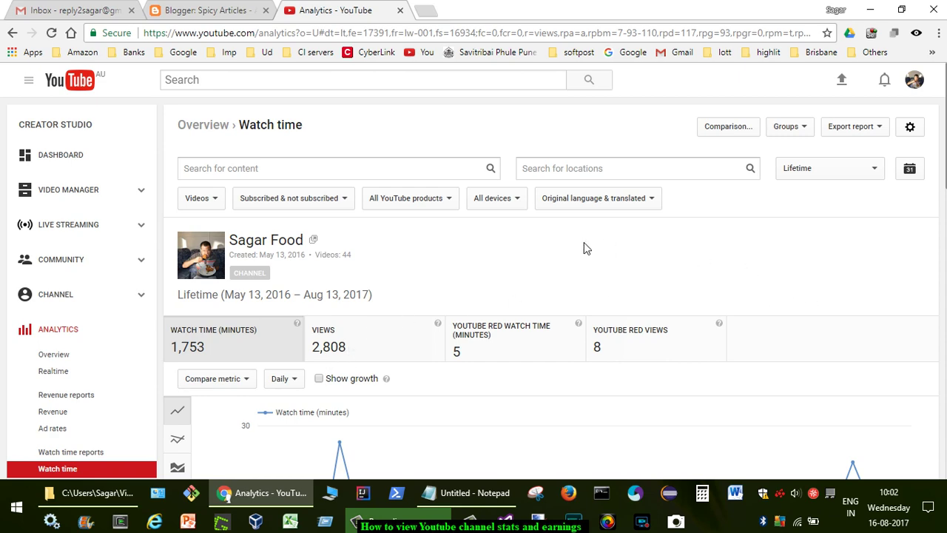
scroll(584, 249, "down", 2)
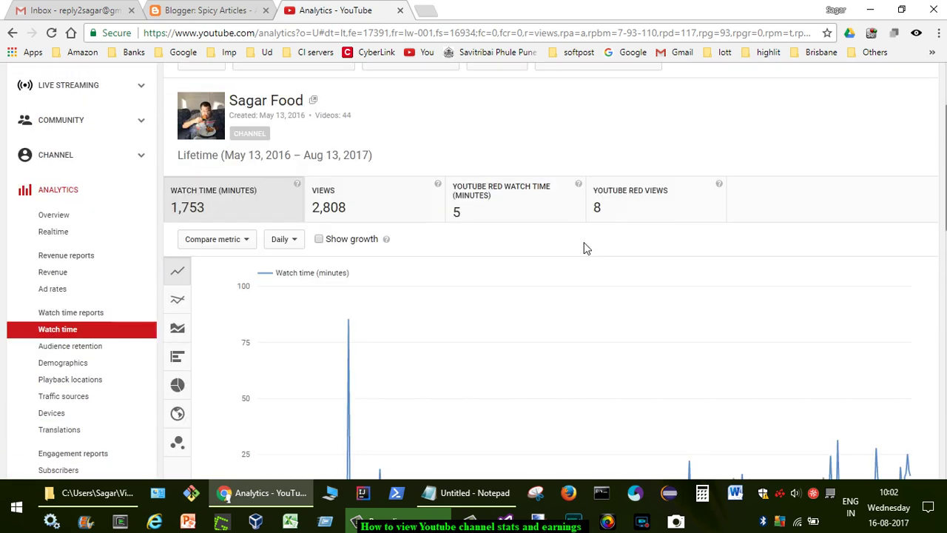
scroll(583, 248, "down", 2)
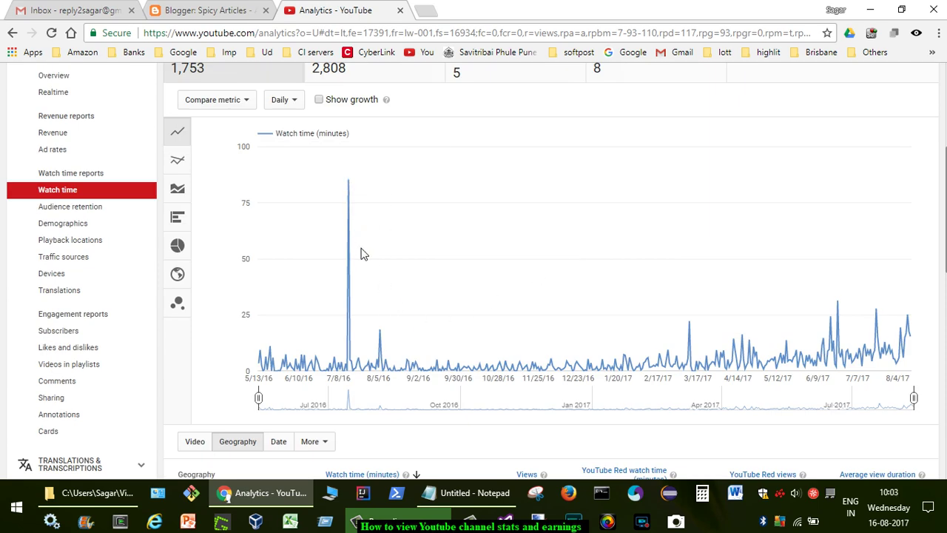
scroll(681, 361, "up", 2)
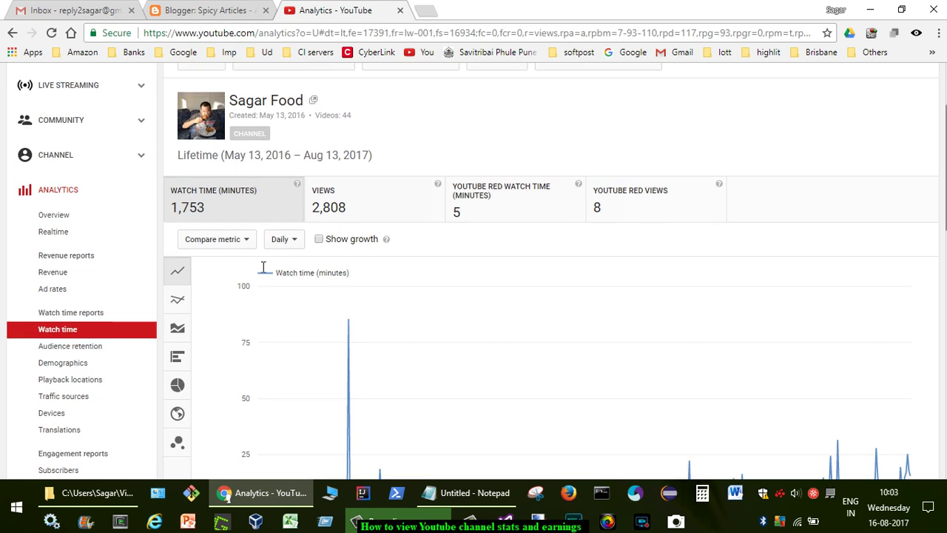
Open the Revenue report and review the channel's lifetime estimated revenue totals and chart
left_click(52, 275)
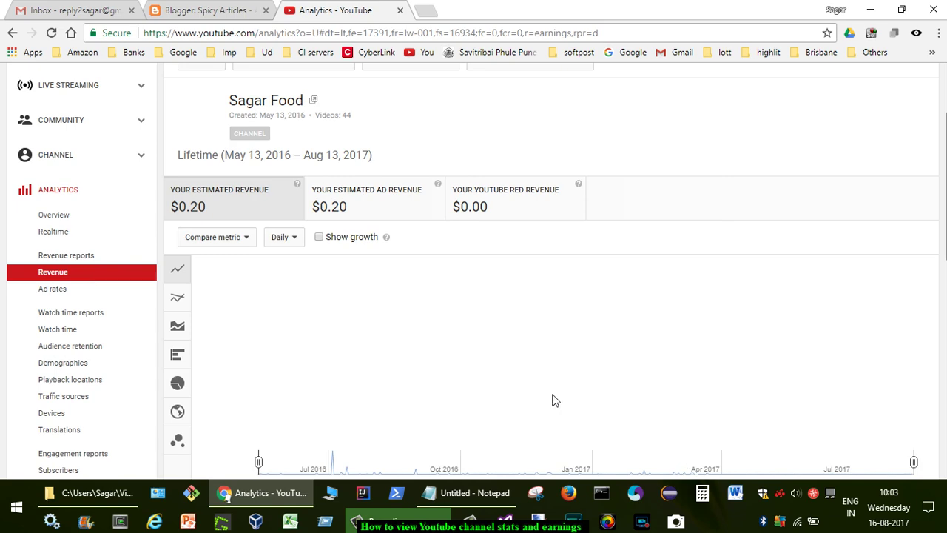
scroll(545, 399, "down", 3)
scroll(542, 399, "up", 5)
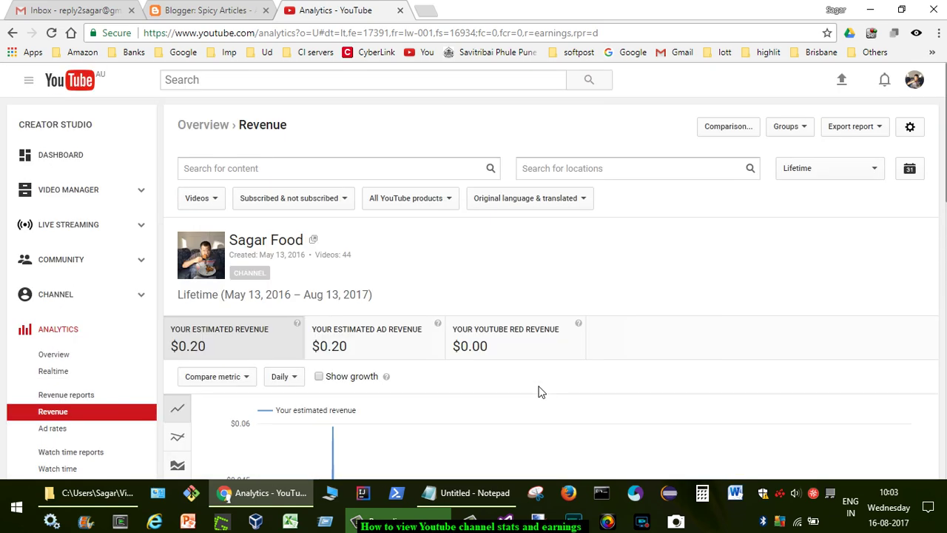
scroll(89, 356, "down", 2)
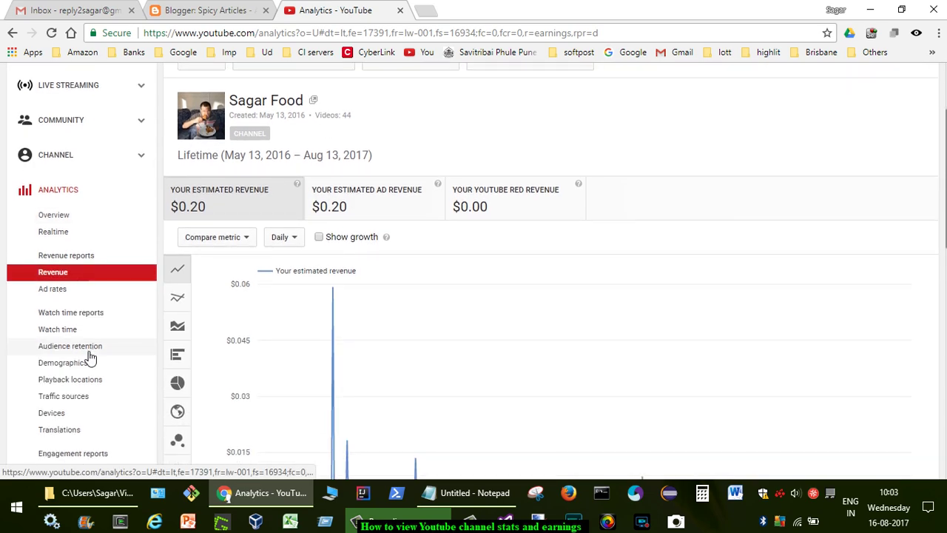
scroll(89, 357, "up", 2)
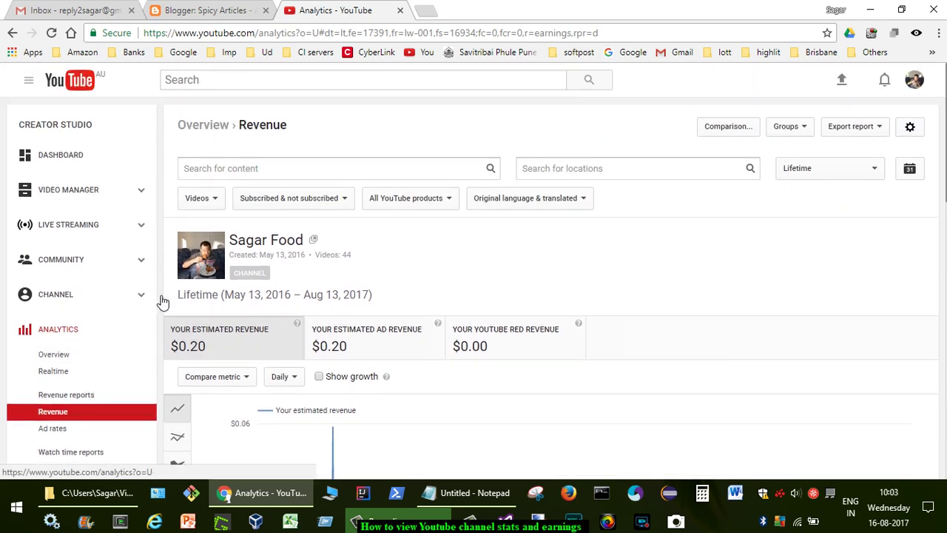